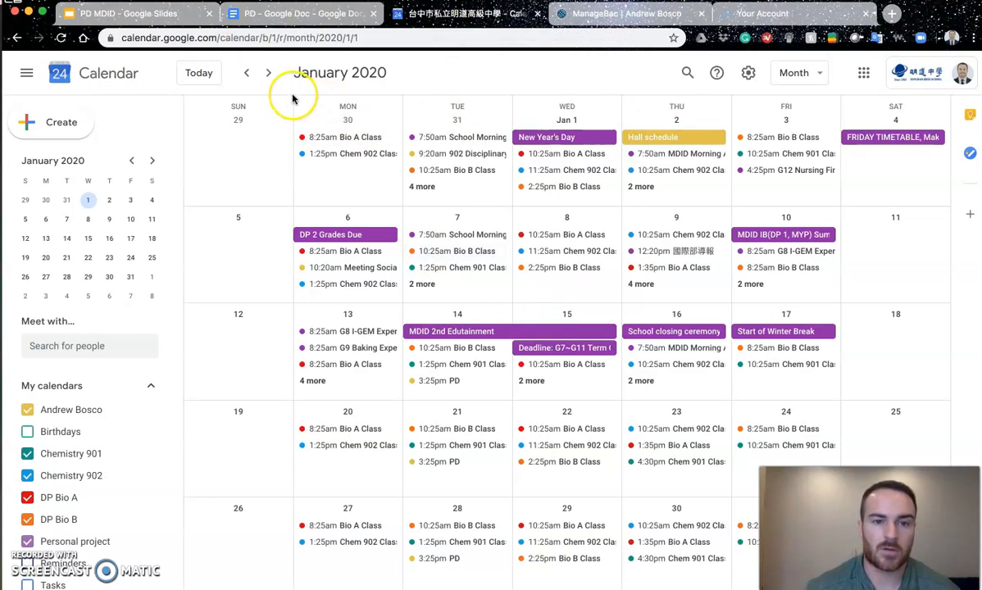
Step: Go to Tuesday, March 3, 2020 and start an event titled 'Live Screenshare/conference from home'
click(268, 73)
click(268, 73)
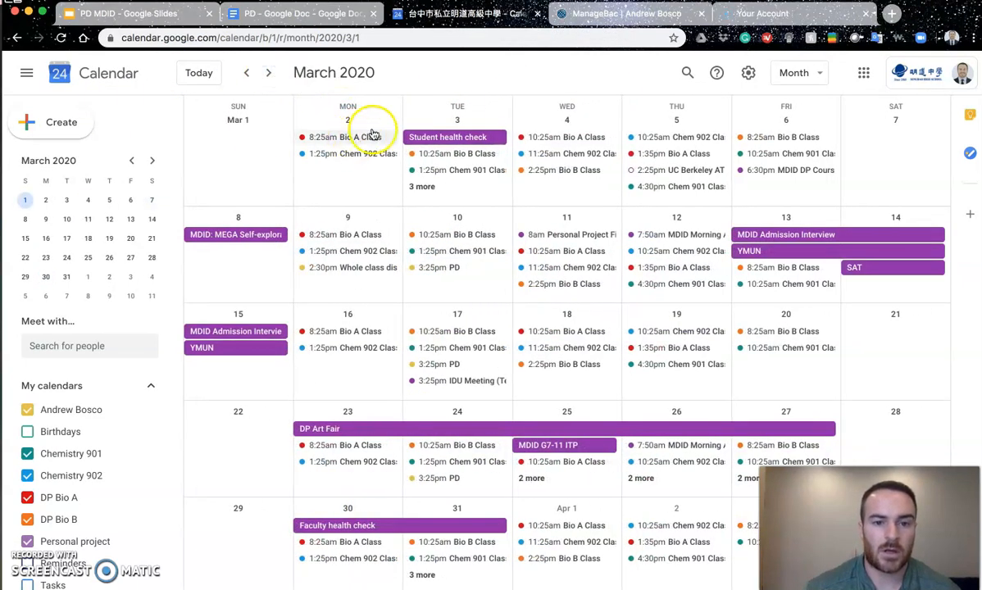
click(457, 123)
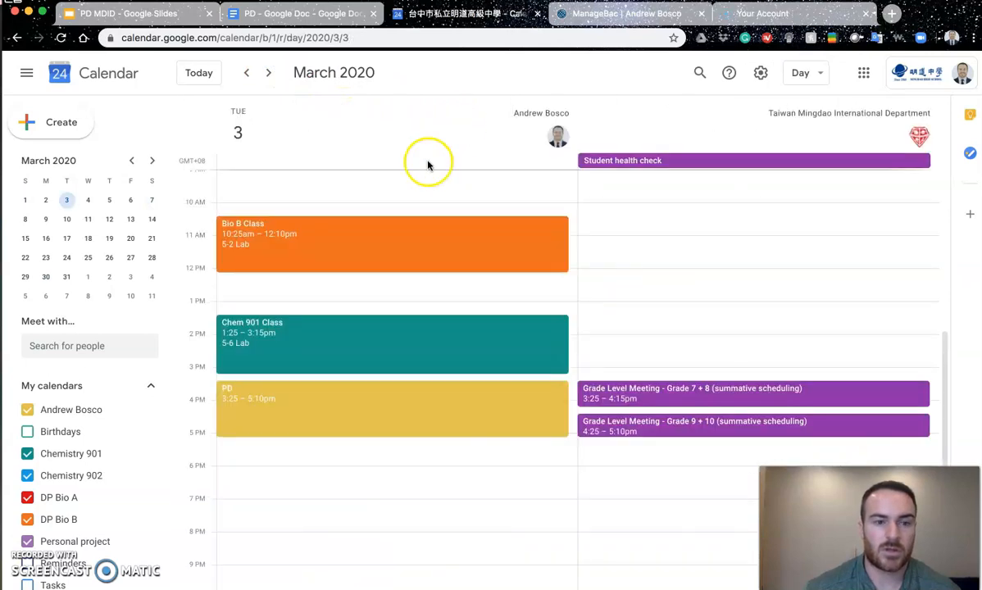
click(62, 126)
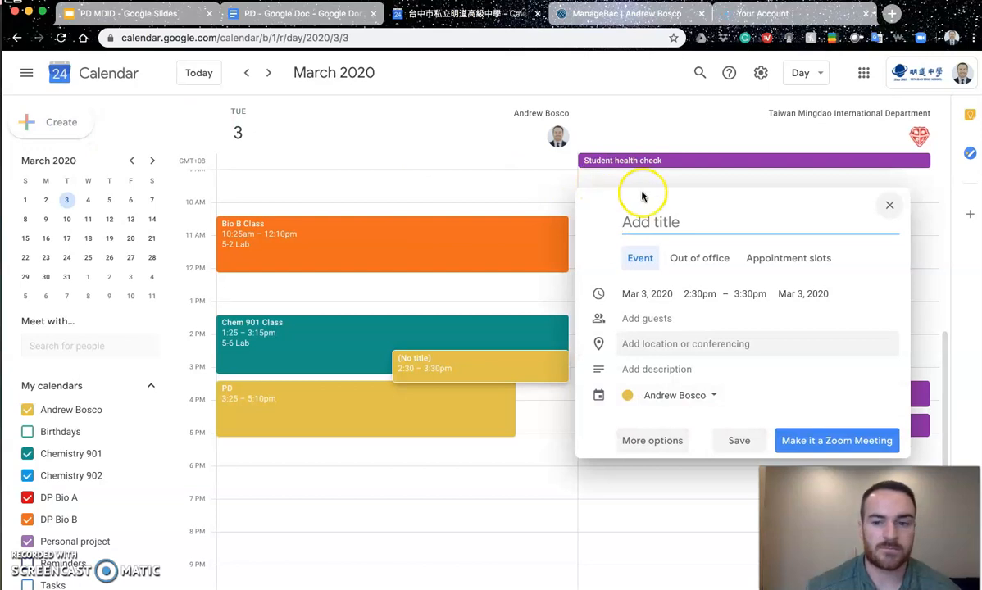
text(Live Screenshare/conference from home)
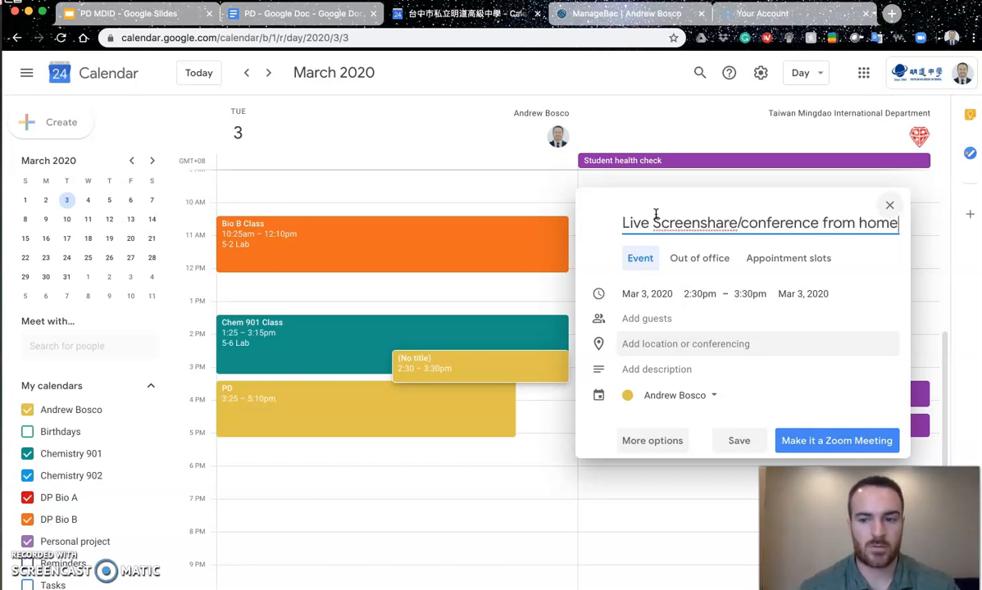
Step: Attach a Hangouts Meet conference to the draft event and expand its meeting ID and dial-in numbers
click(665, 348)
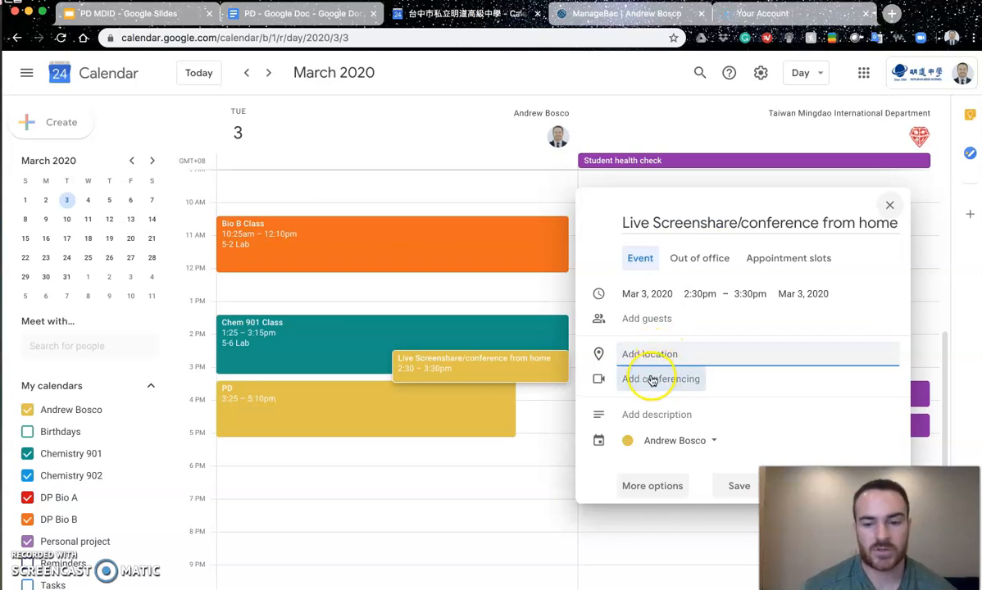
click(659, 380)
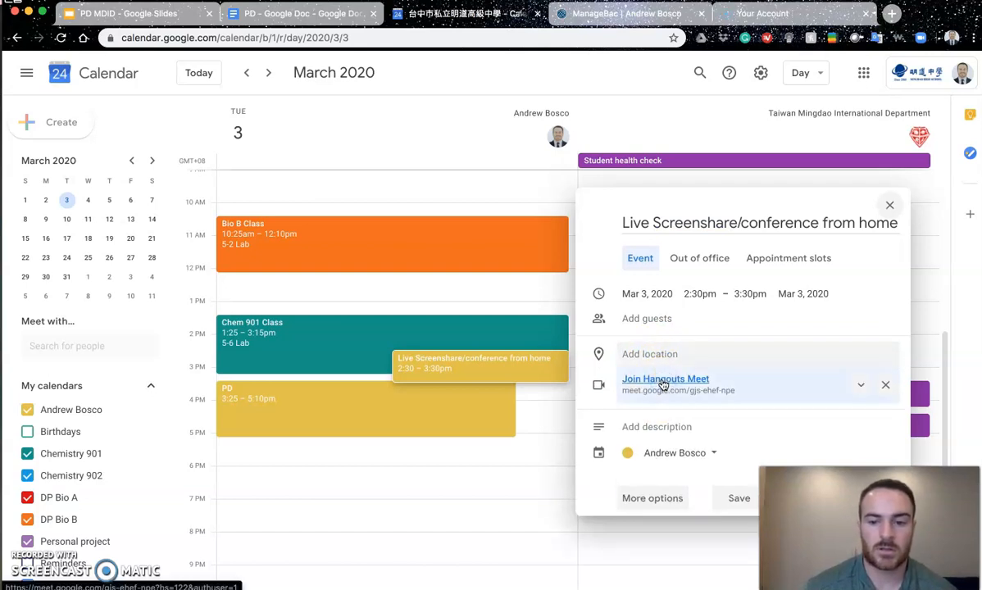
click(858, 387)
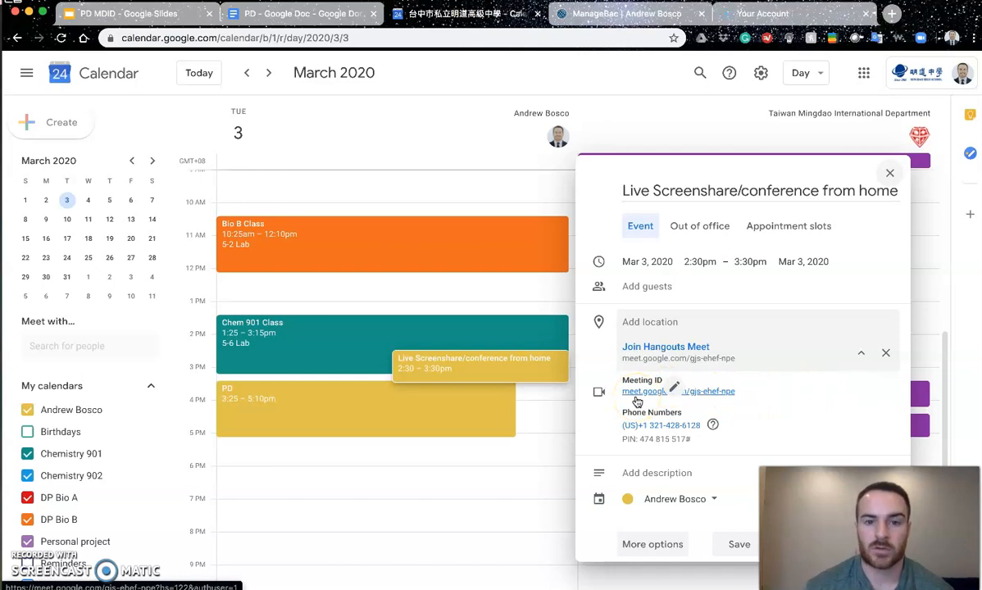
click(742, 394)
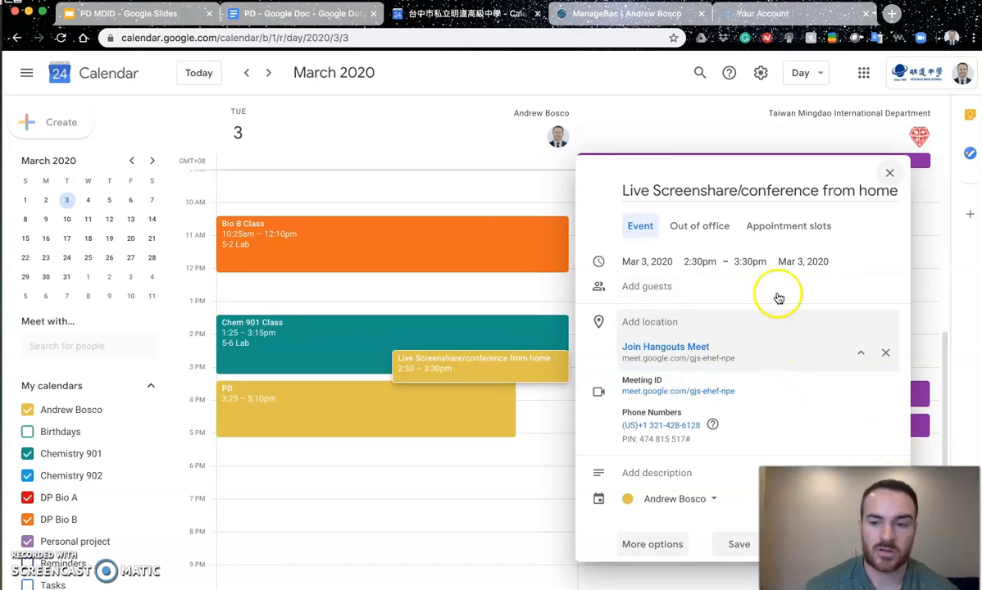
drag(743, 168, 549, 146)
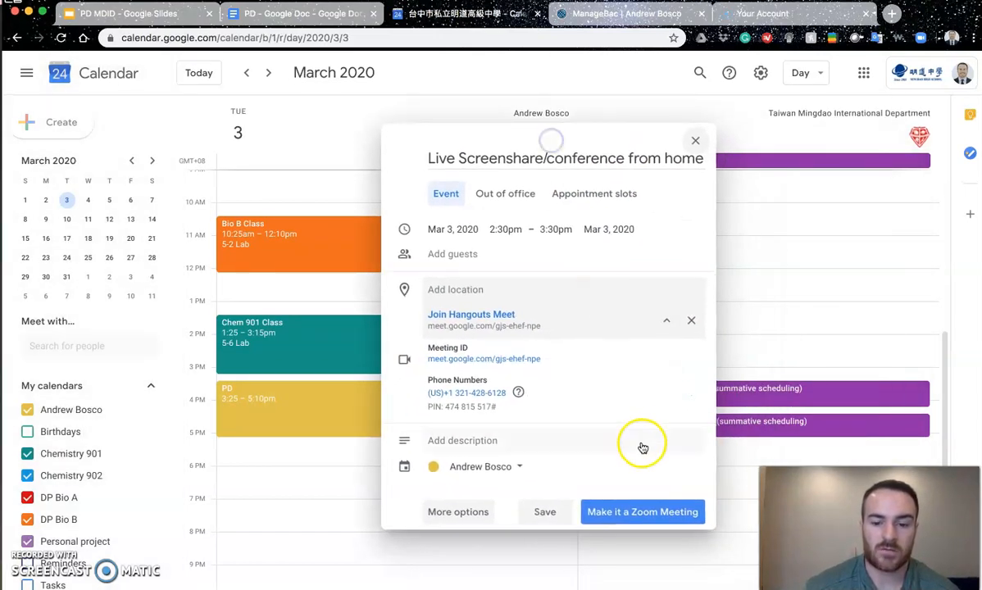
Step: Save the March 3 event with its Hangouts Meet conference
click(621, 514)
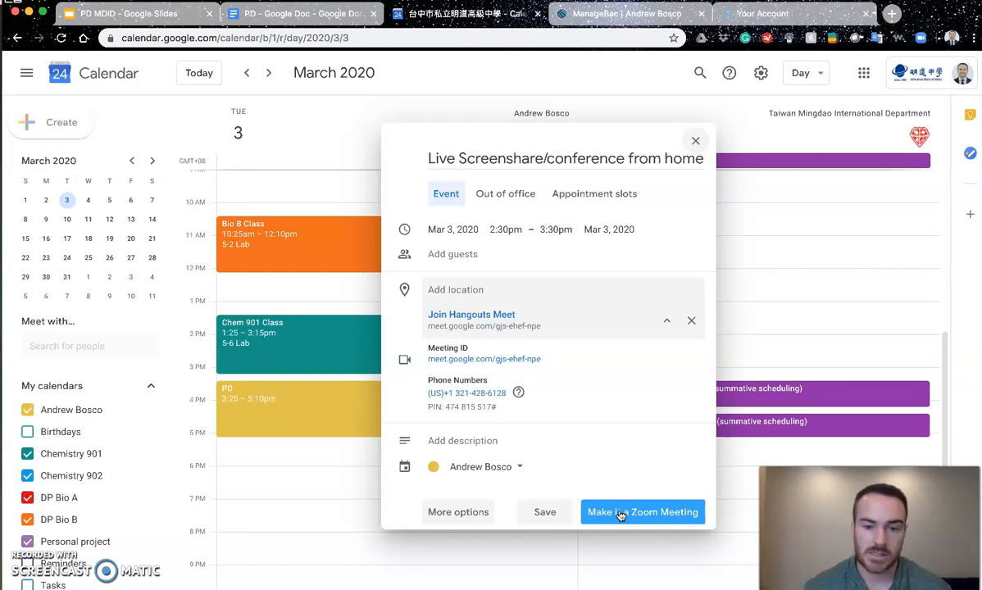
click(542, 513)
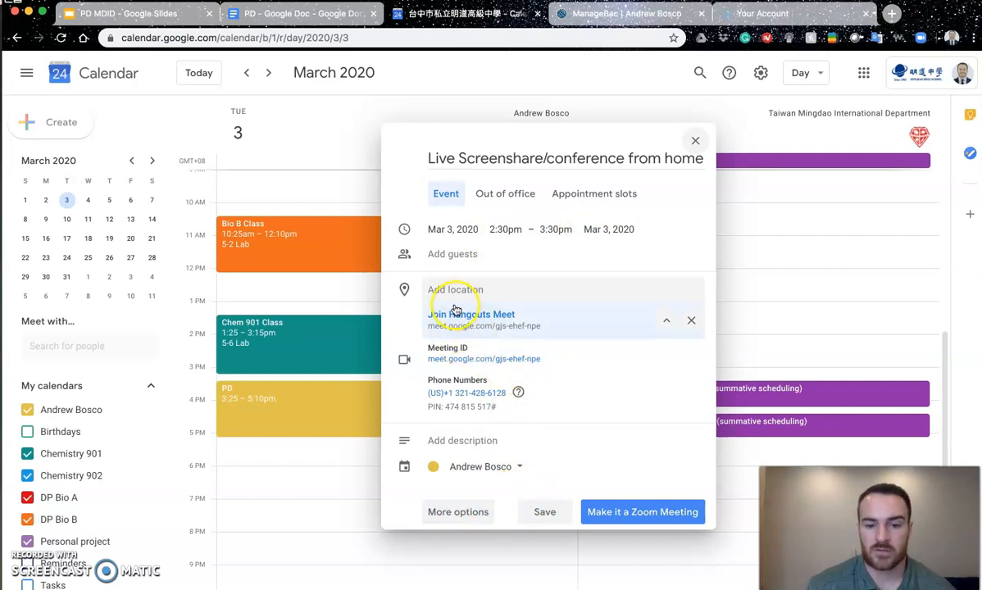
click(549, 513)
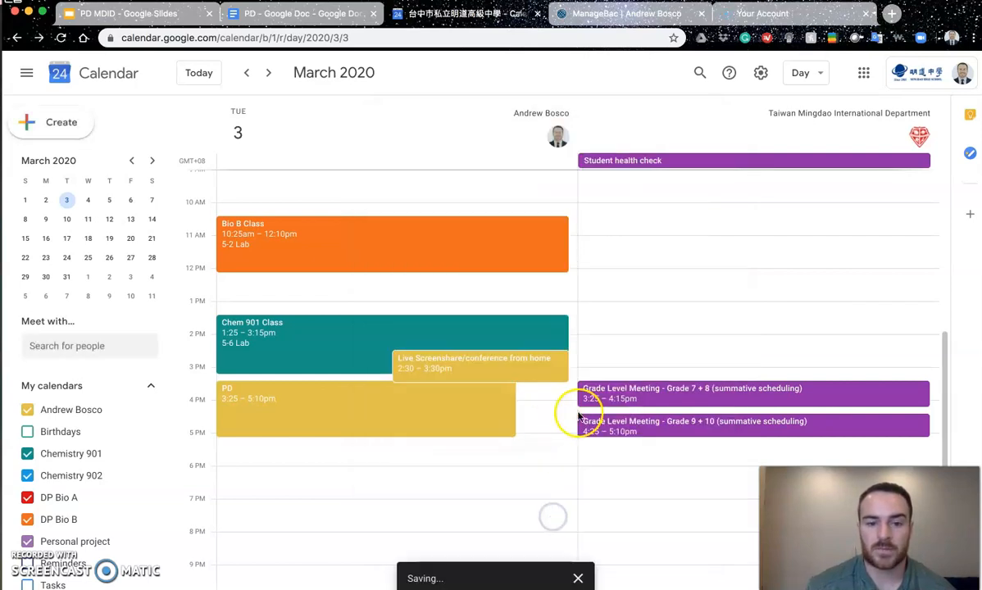
Step: Select the saved event's meet.google.com link to copy it into ManageBac
click(497, 368)
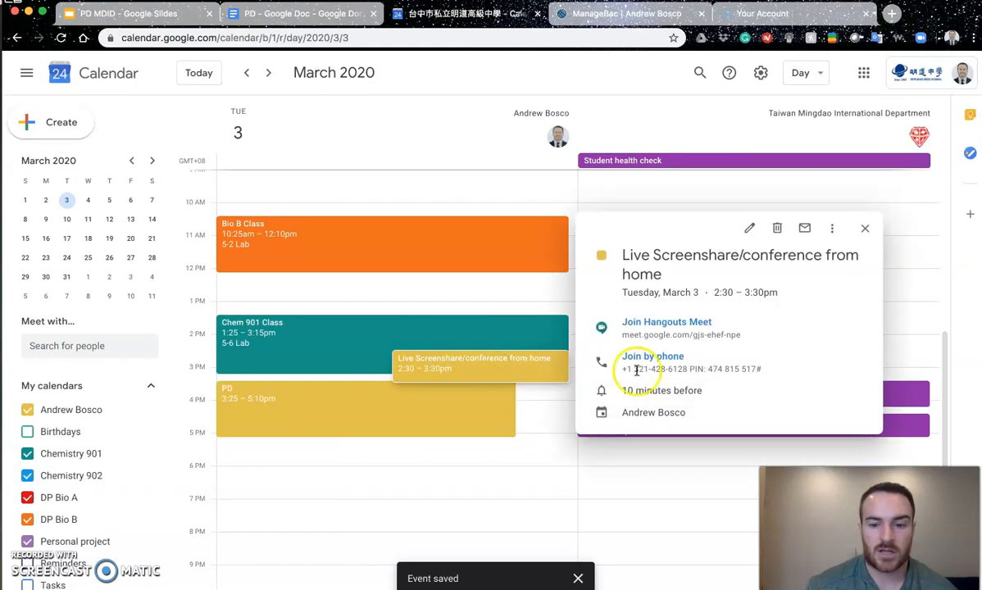
triple_click(642, 335)
key(super+c)
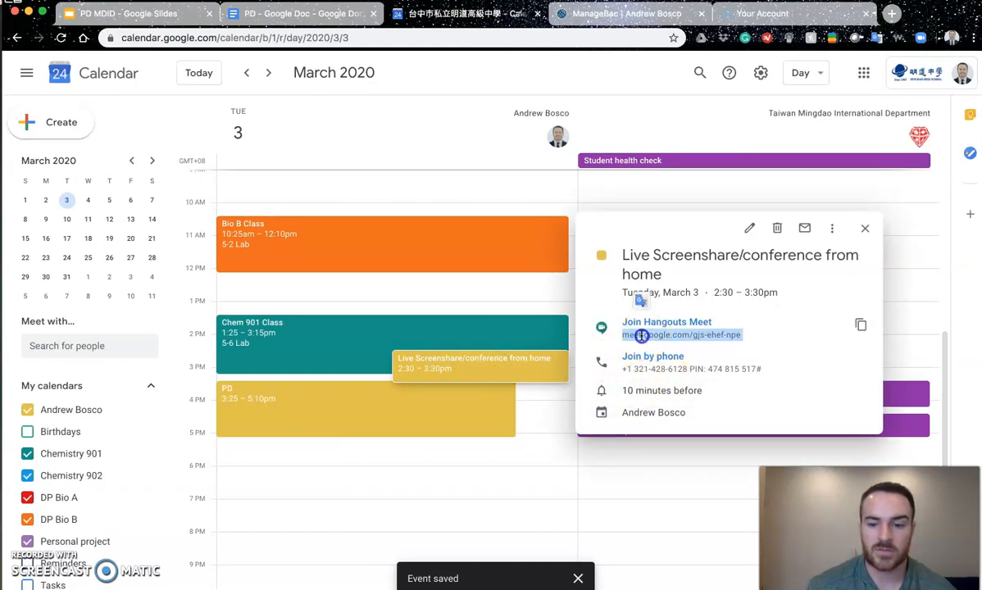
click(609, 14)
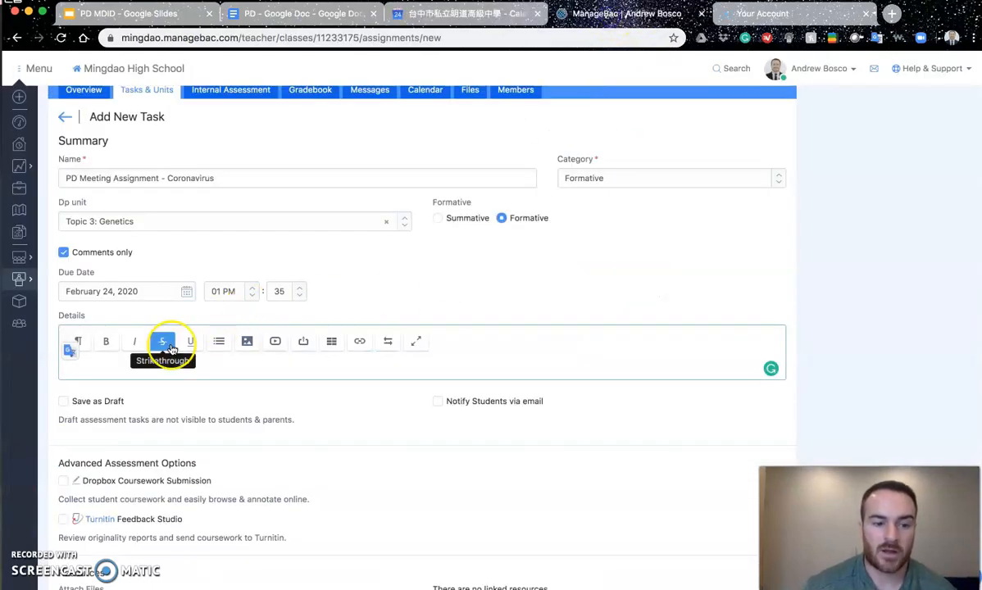
Step: Write 'Let's meet on Google Meet:' plus the pasted Meet link and a reminder to input the code later
text(Let's meet on Go)
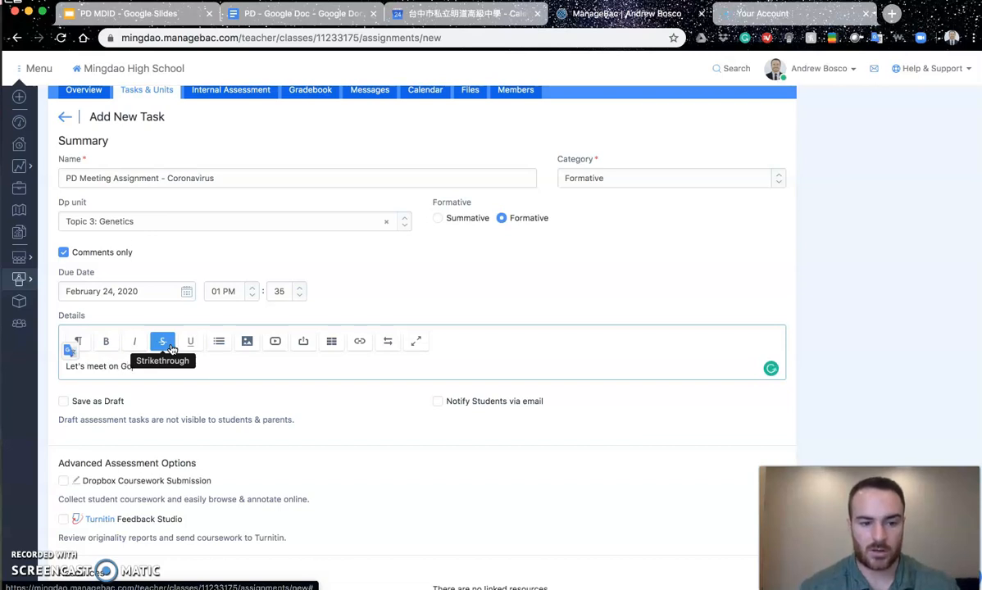
text(ogle Meet:)
key(super+v)
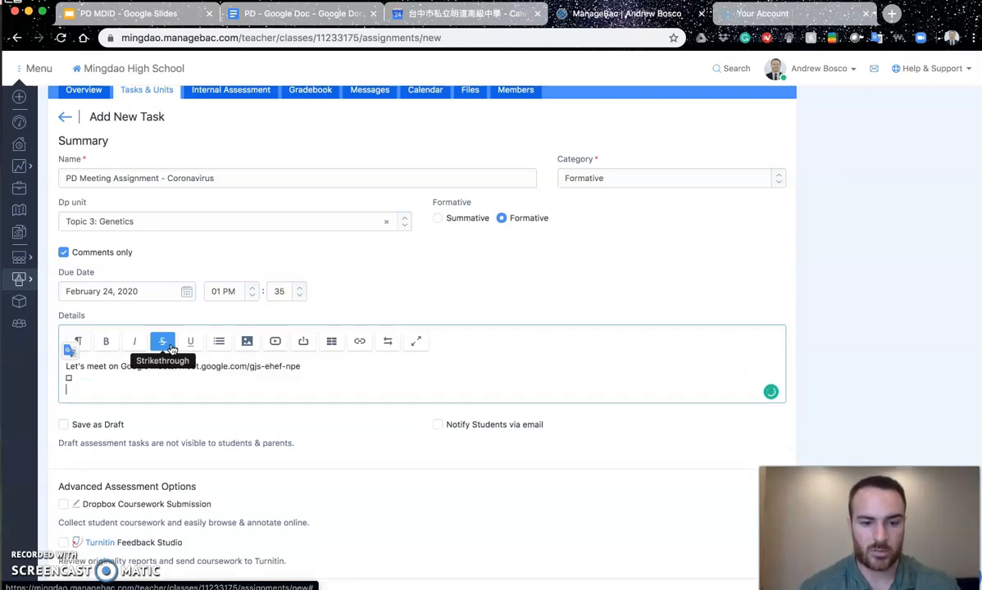
key(BackSpace)
key(BackSpace)
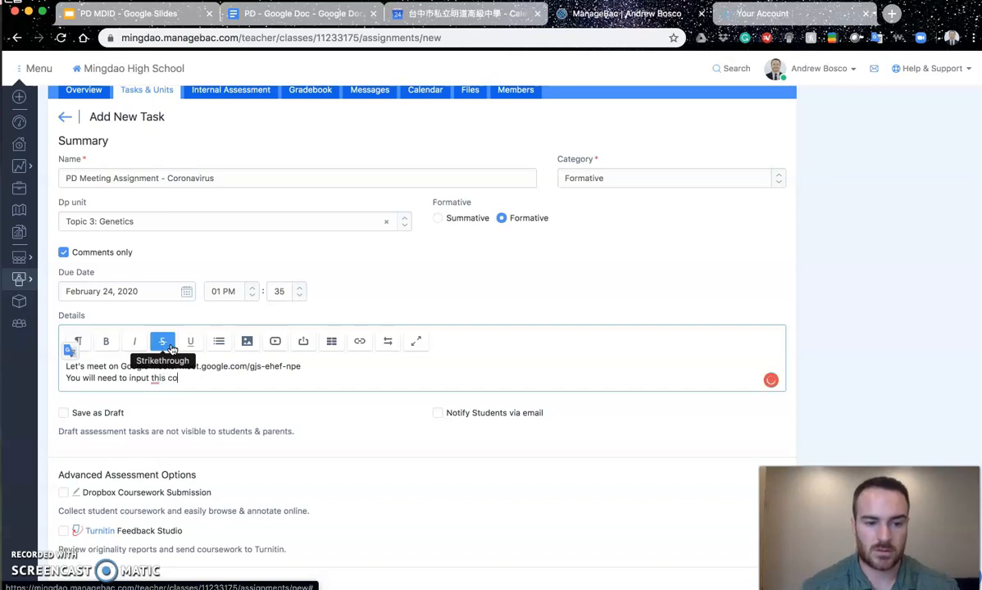
key(Return)
key(BackSpace)
key(BackSpace)
key(Return)
key(Return)
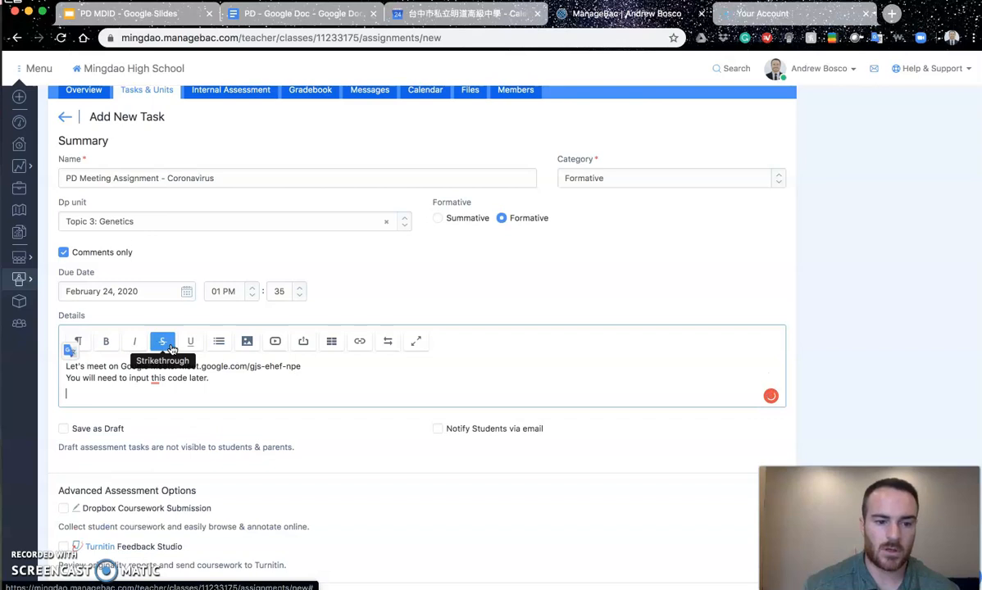
click(398, 17)
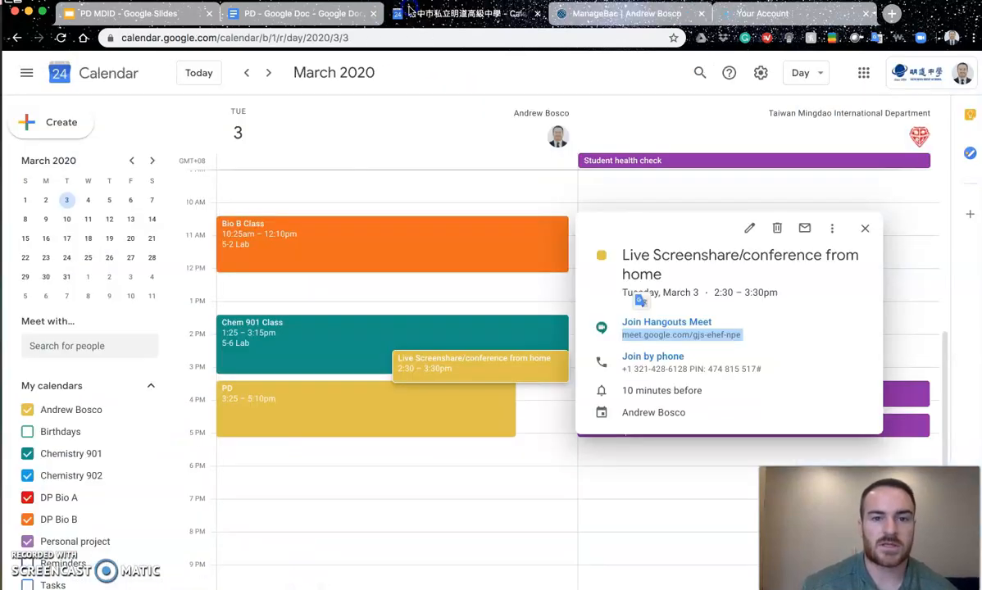
Step: Switch to the PD - Google Doc with its three-step list on sharing with students
click(324, 17)
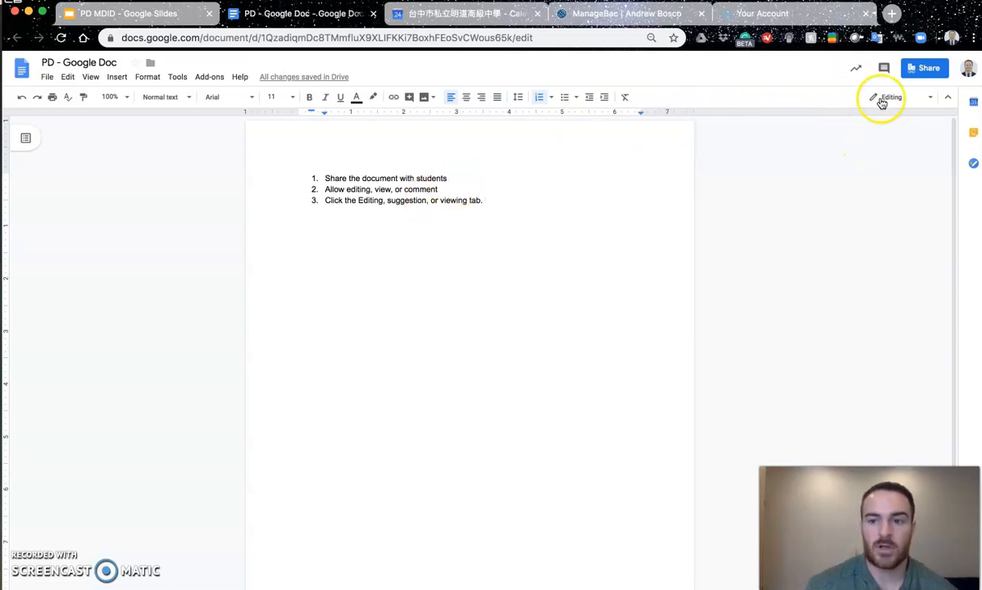
Step: Set the PD doc's link sharing to 'Anyone at the school with the link can view'
click(918, 70)
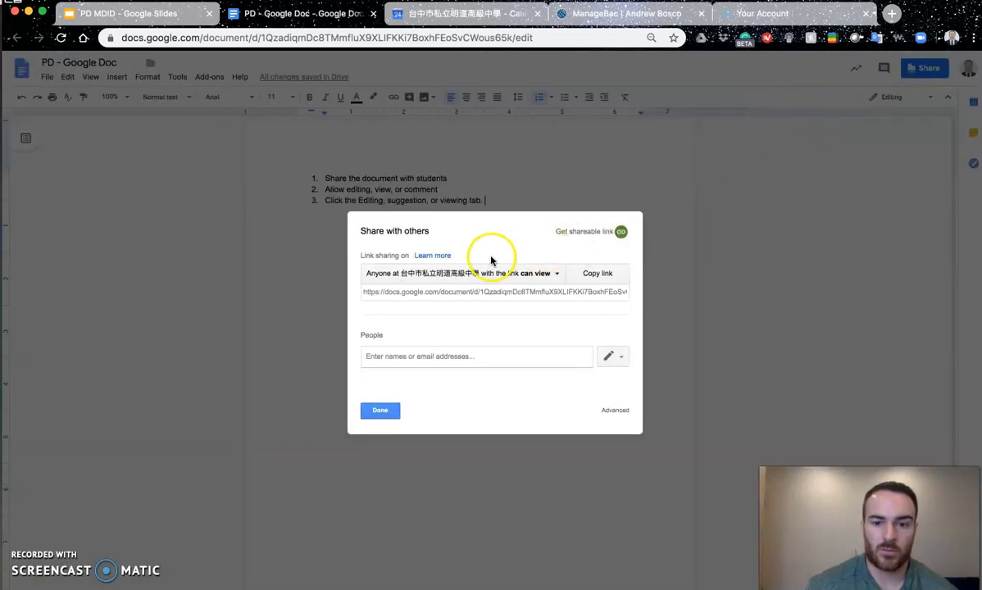
click(530, 275)
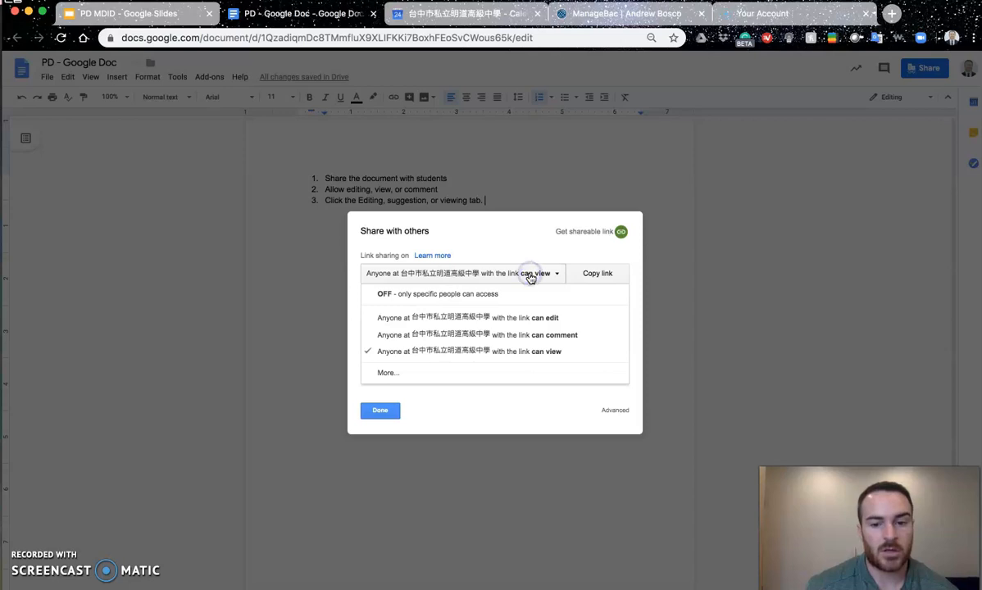
click(522, 320)
click(530, 271)
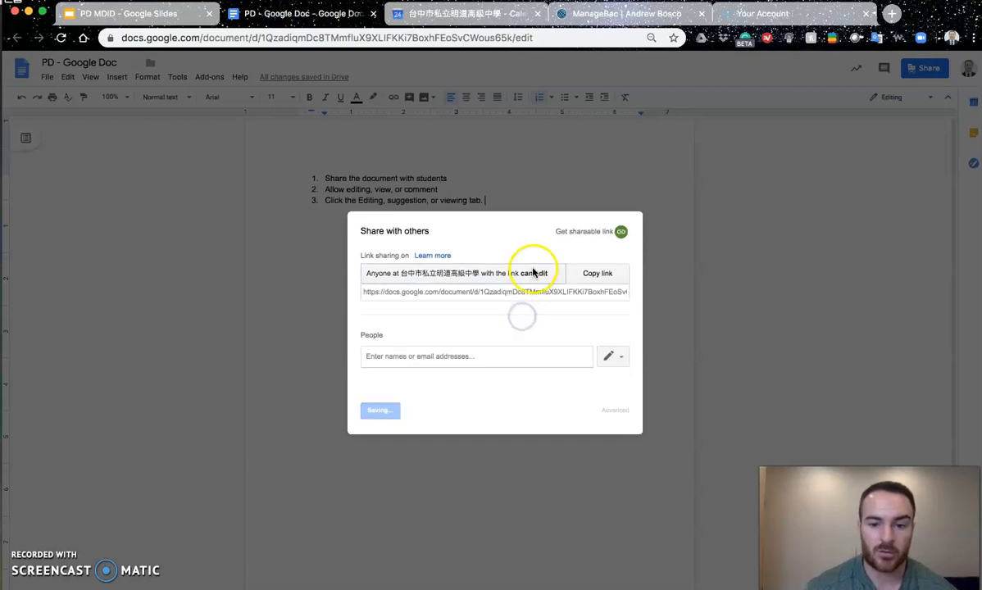
click(525, 324)
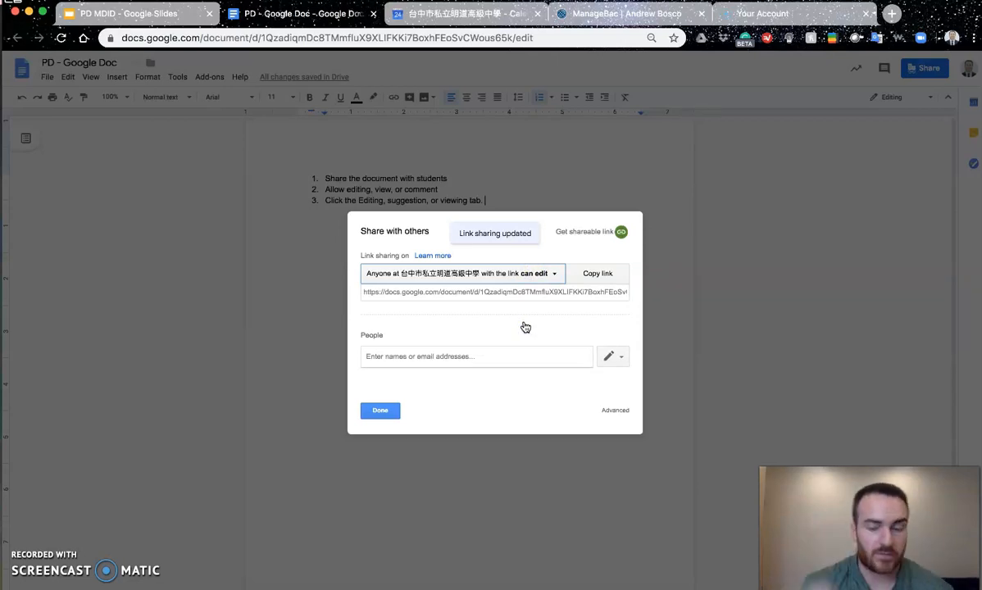
click(536, 274)
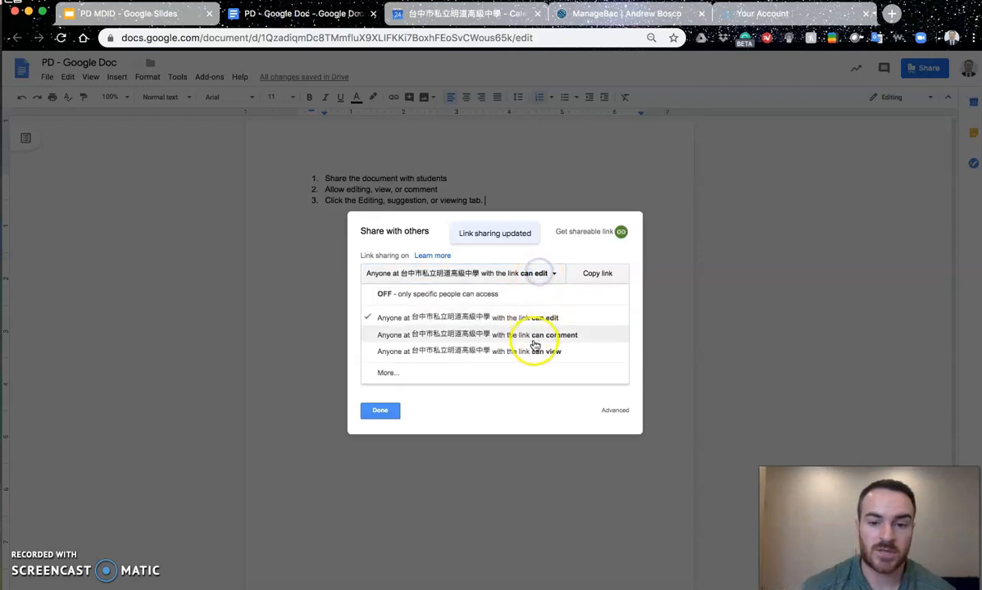
click(507, 348)
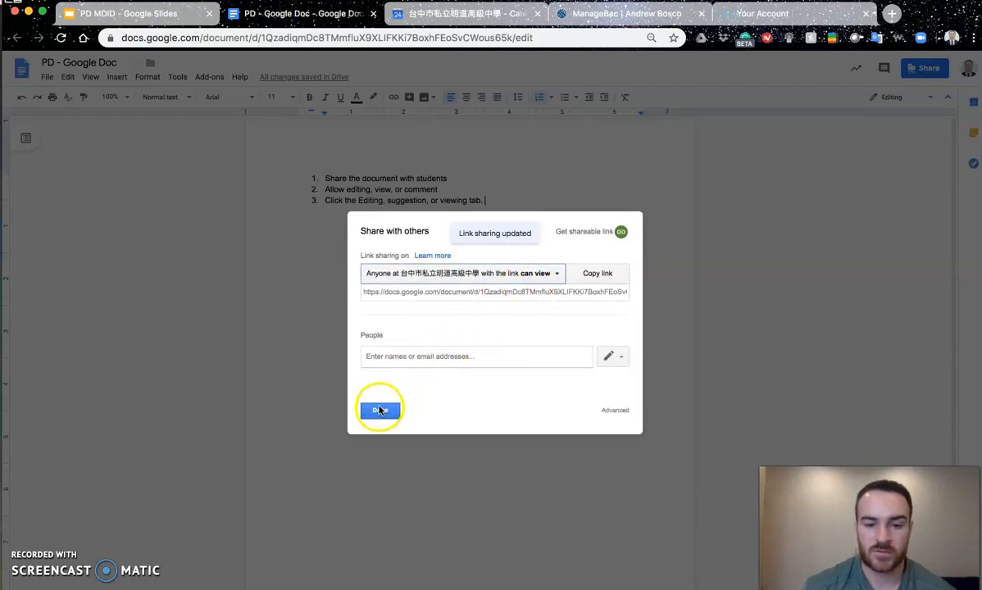
click(530, 291)
key(super+c)
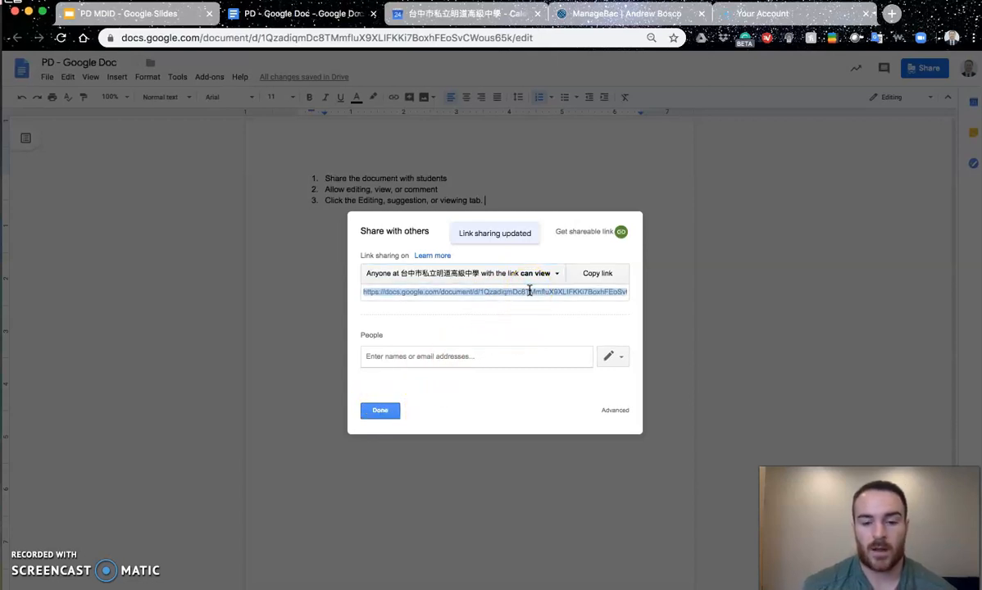
click(380, 411)
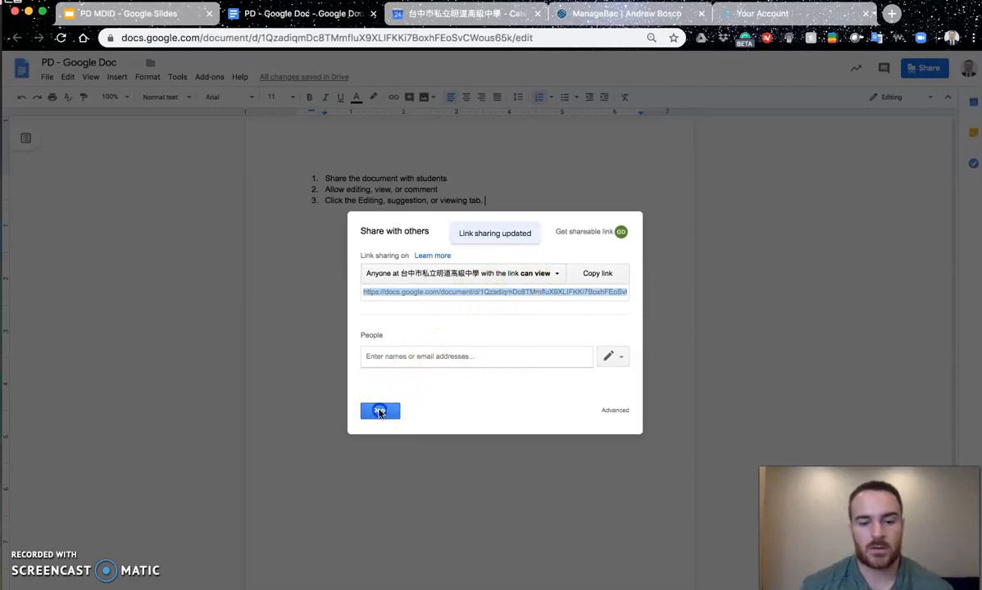
click(469, 18)
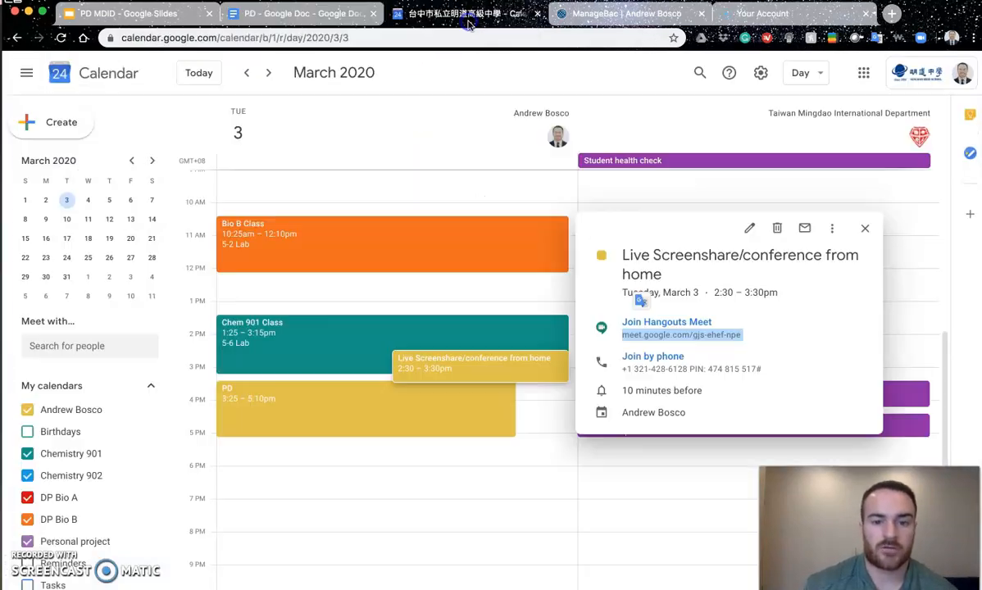
Step: Insert a 'Today's Assignment' link to the PD doc in the event description and save
click(755, 227)
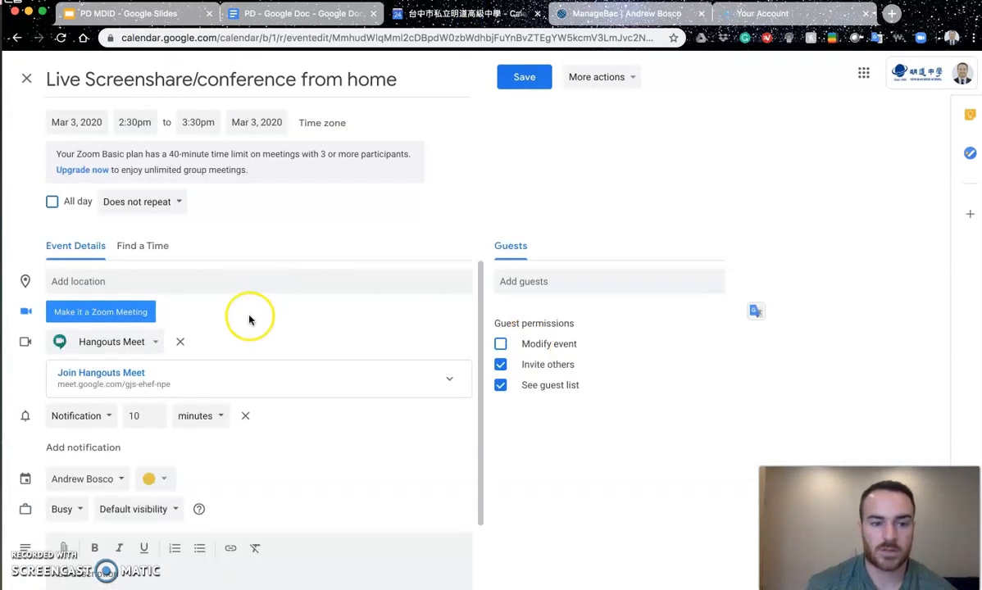
scroll(221, 408, down, 2)
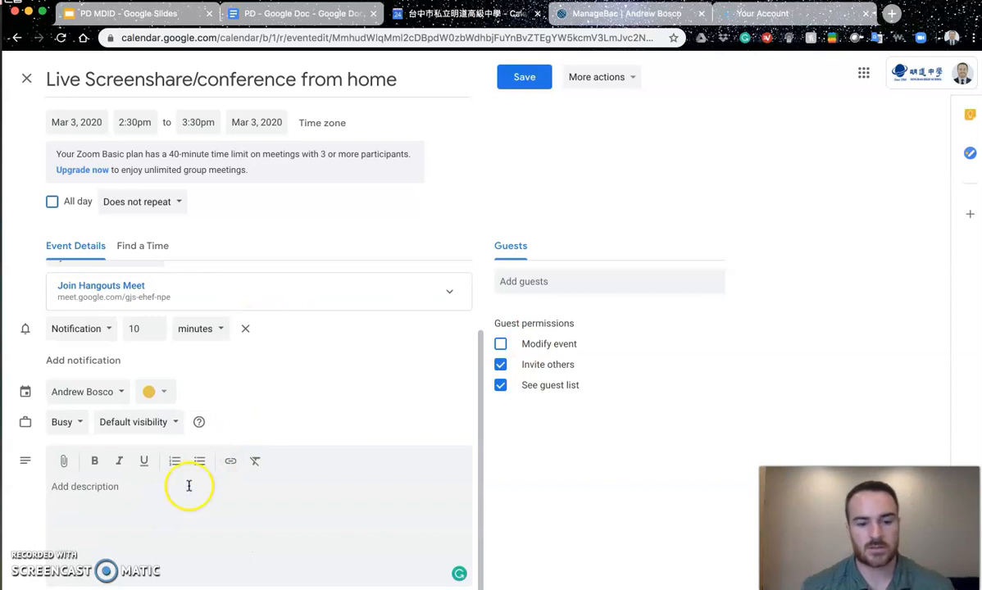
click(230, 460)
key(super+v)
click(397, 322)
triple_click(409, 318)
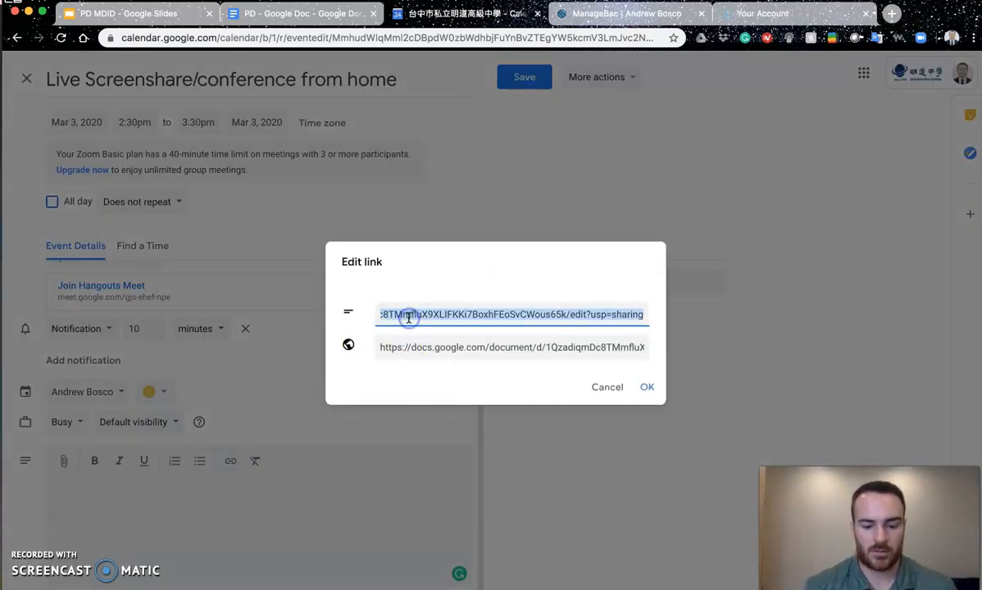
text(Today's Assignment)
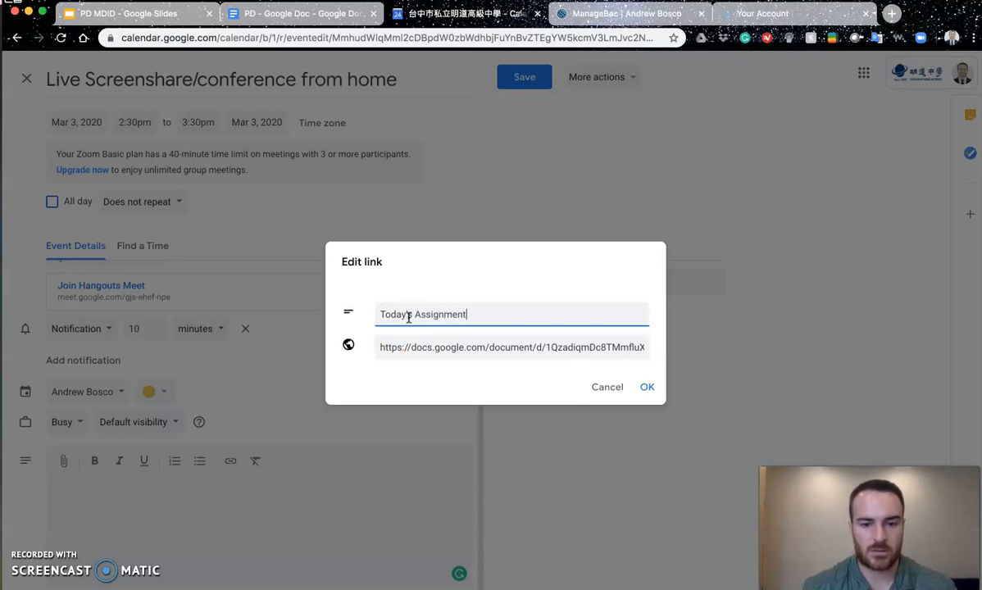
key(Return)
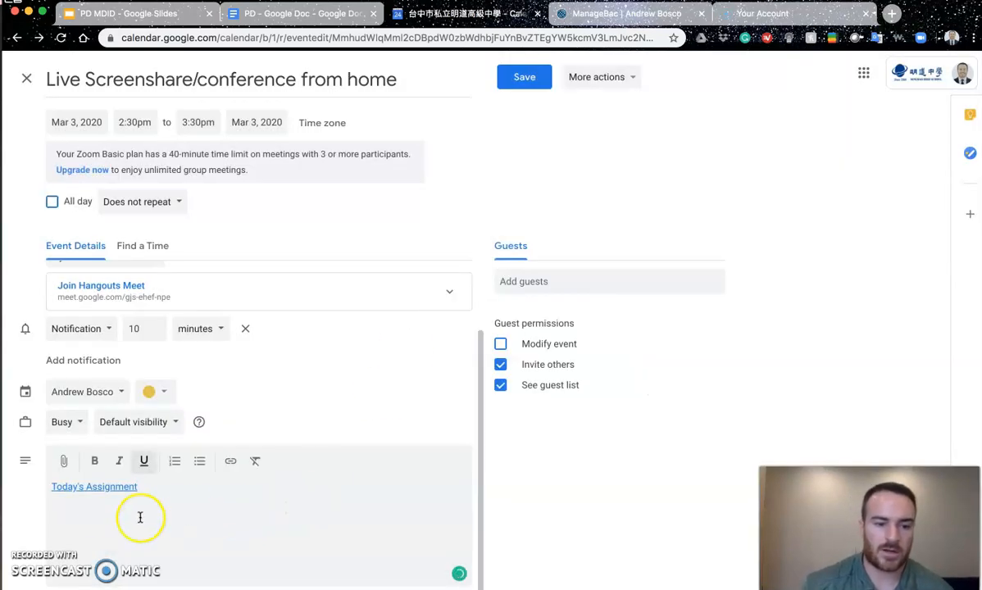
click(514, 79)
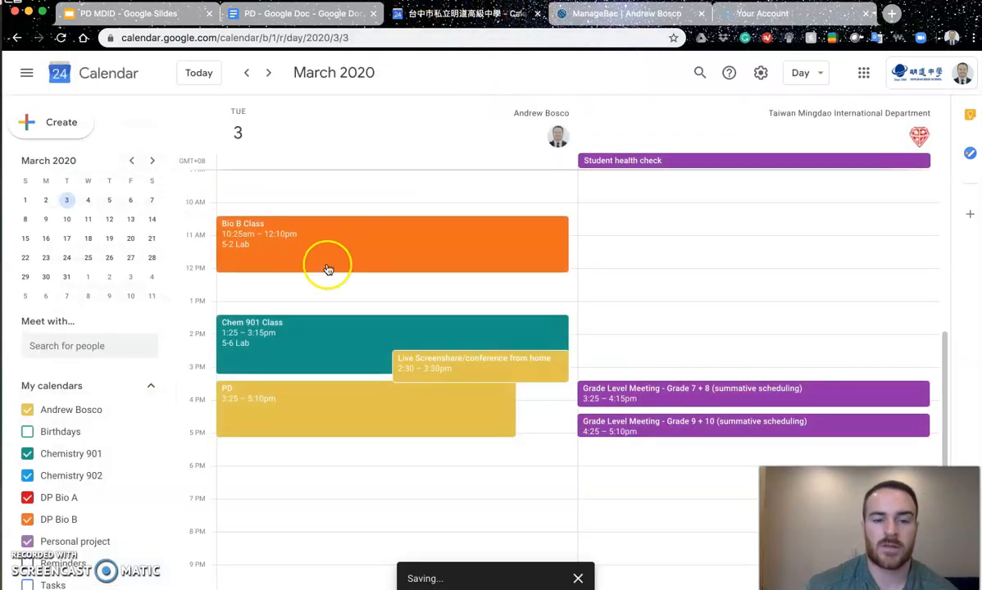
click(305, 14)
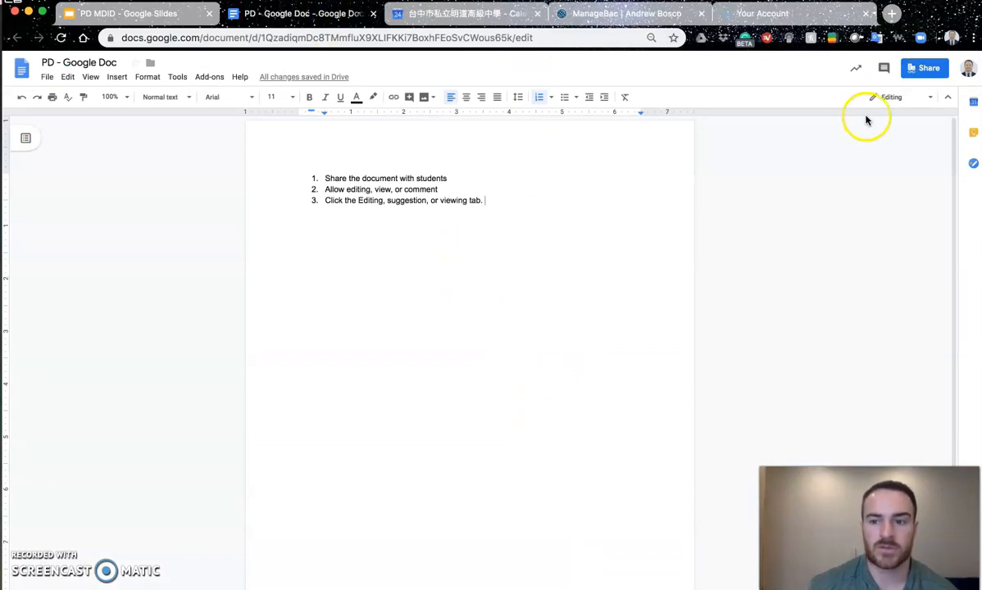
click(889, 97)
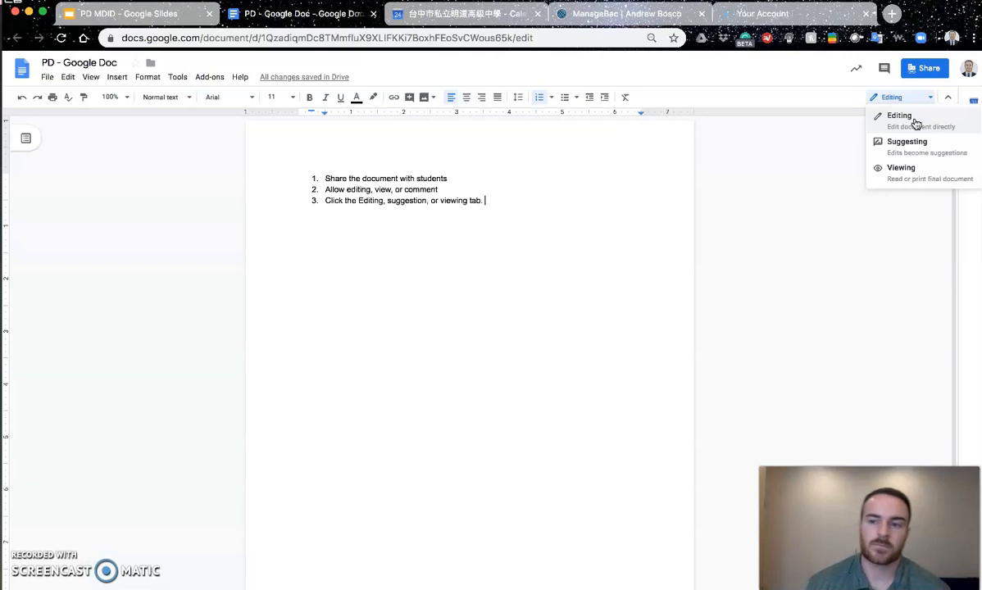
click(913, 119)
click(680, 246)
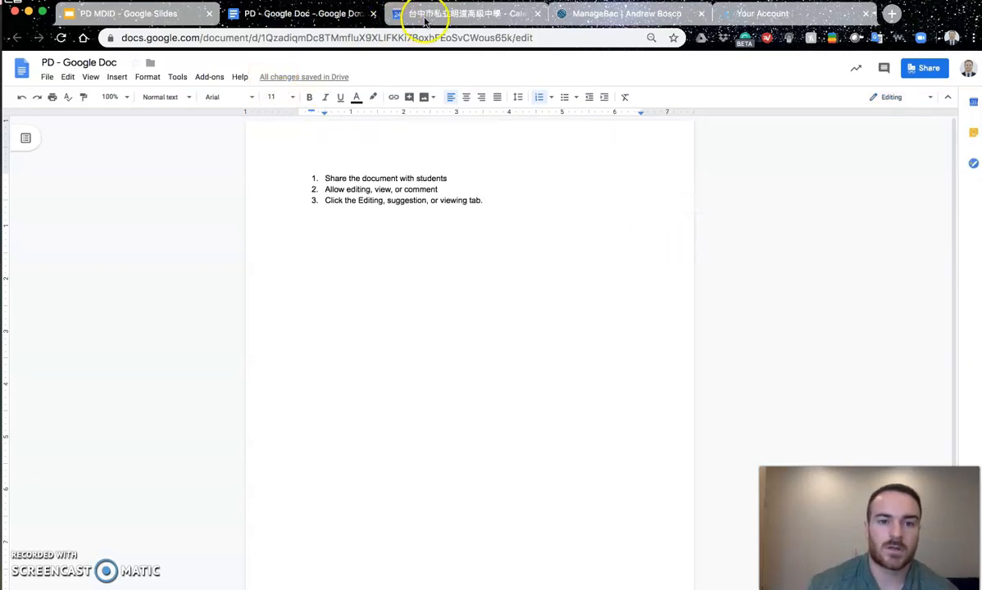
click(414, 15)
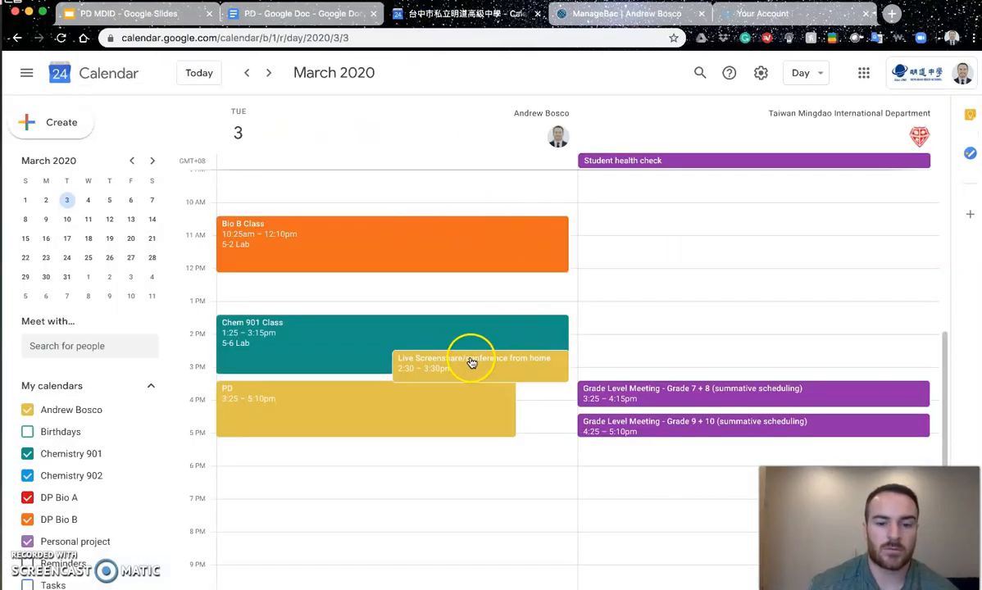
Step: Finish the ManageBac note that students will input the Meet code later, then open a new browser tab
click(576, 14)
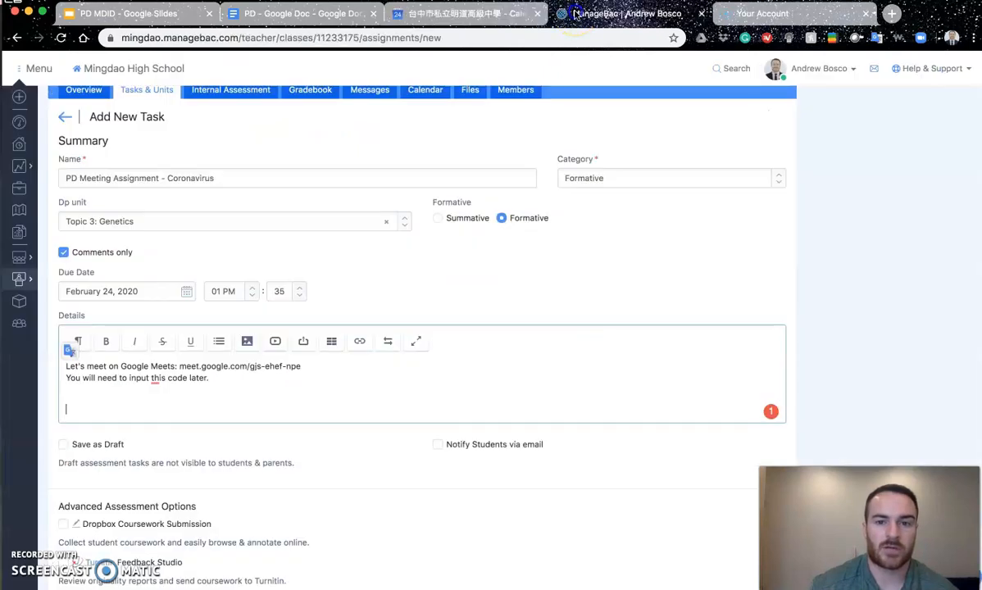
text(r.)
key(Return)
key(Return)
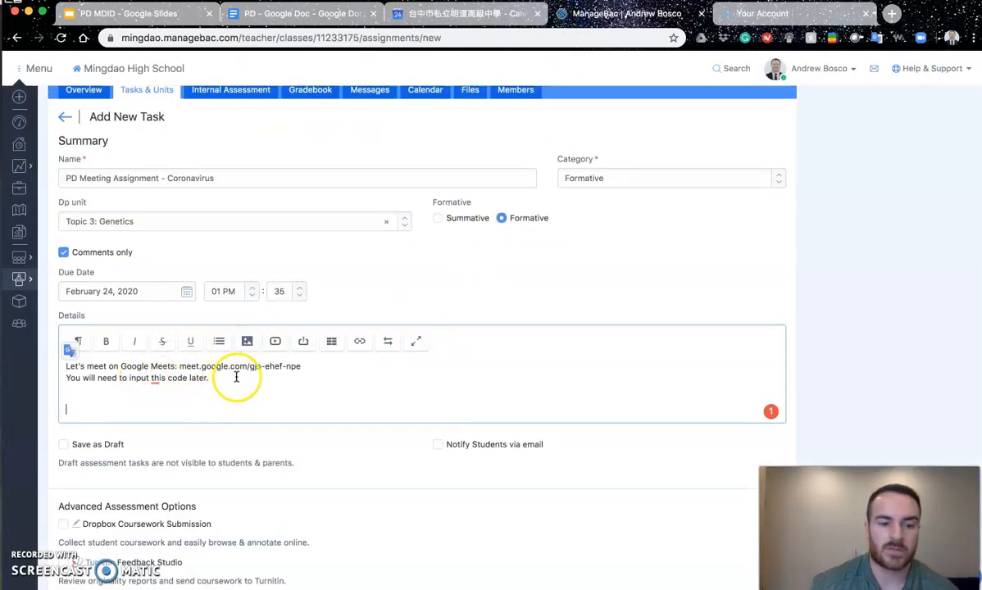
click(298, 13)
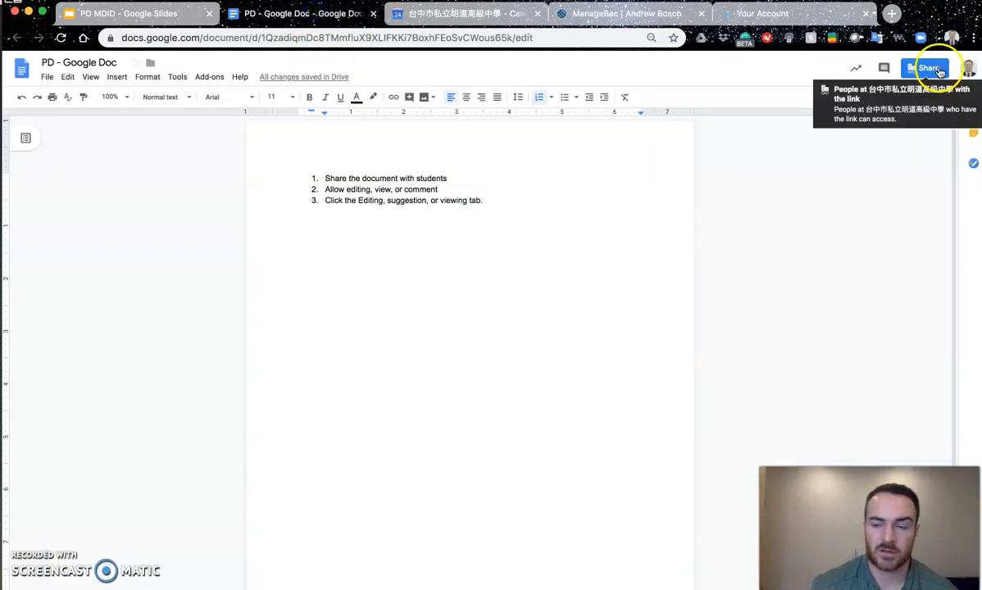
click(587, 13)
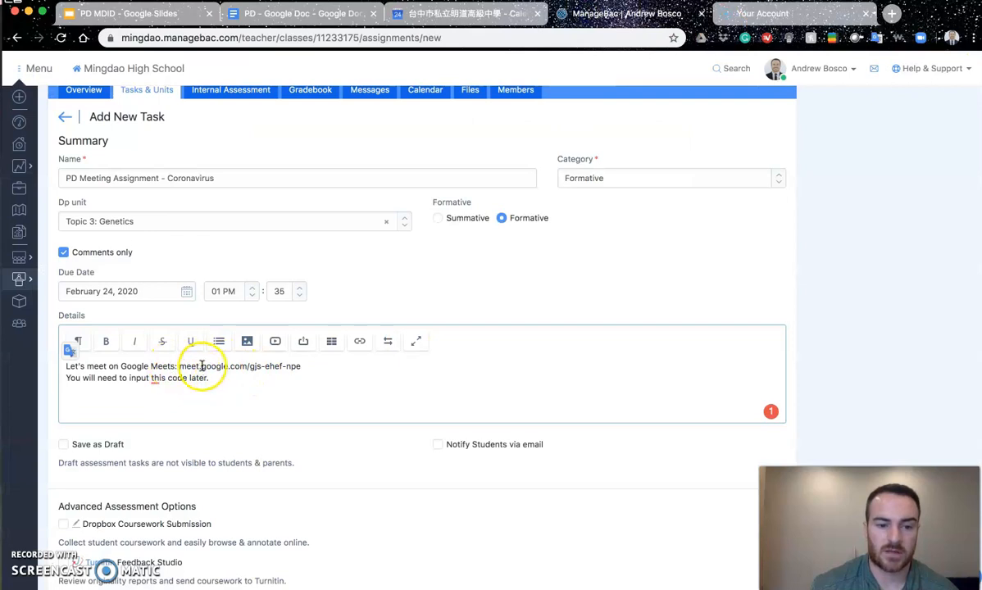
click(895, 13)
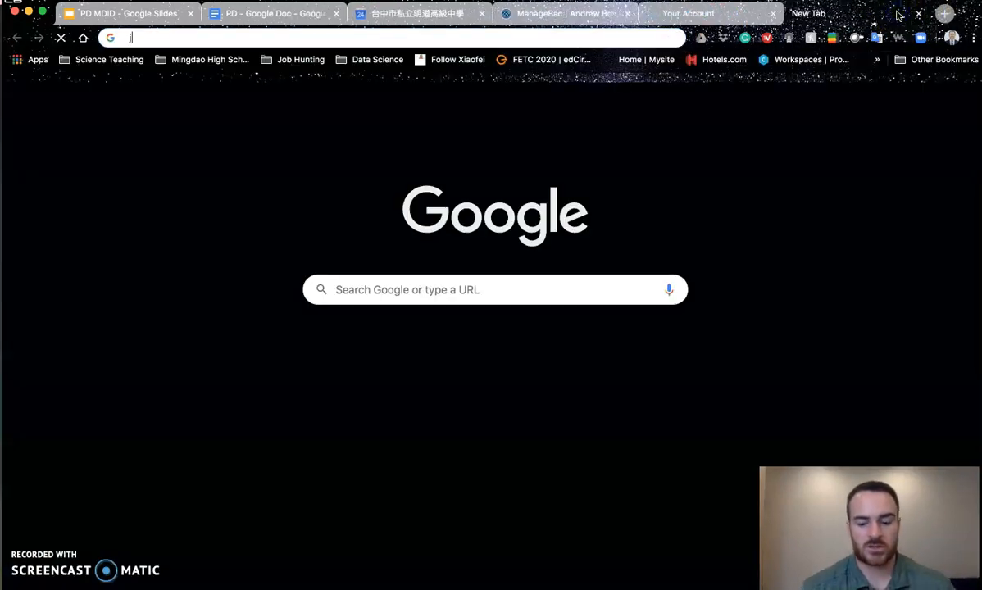
Step: Search 'join google meet', read the Meet Help 'Join from Meet' section, and open meet.google.com
text(join google m)
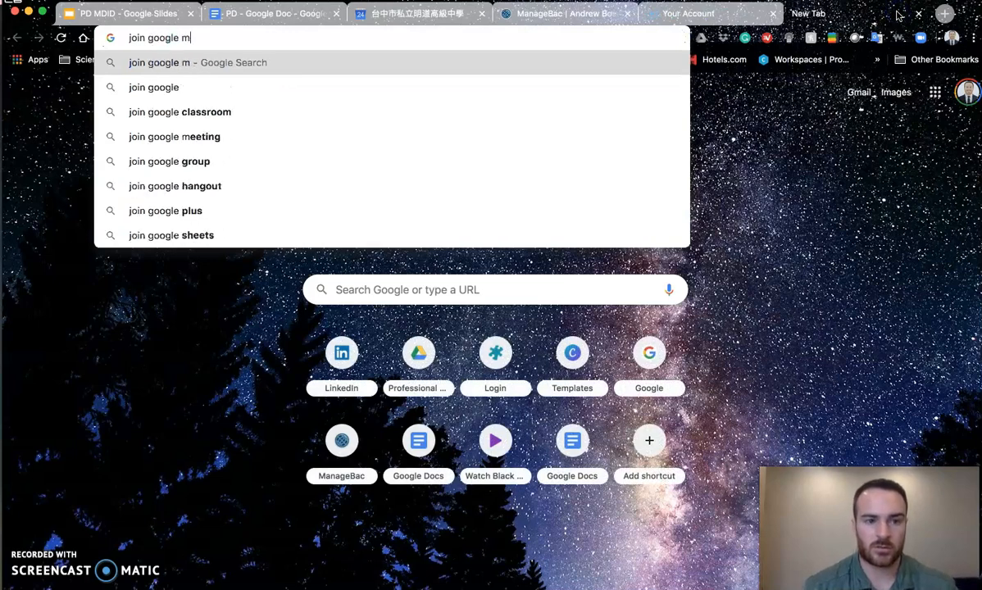
text(eet)
key(Return)
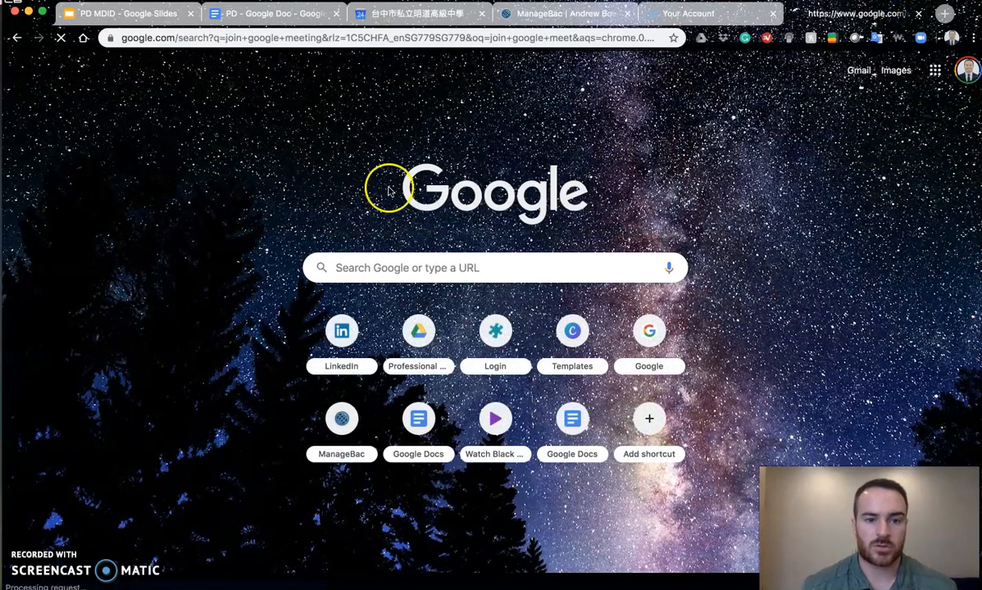
scroll(237, 344, down, 2)
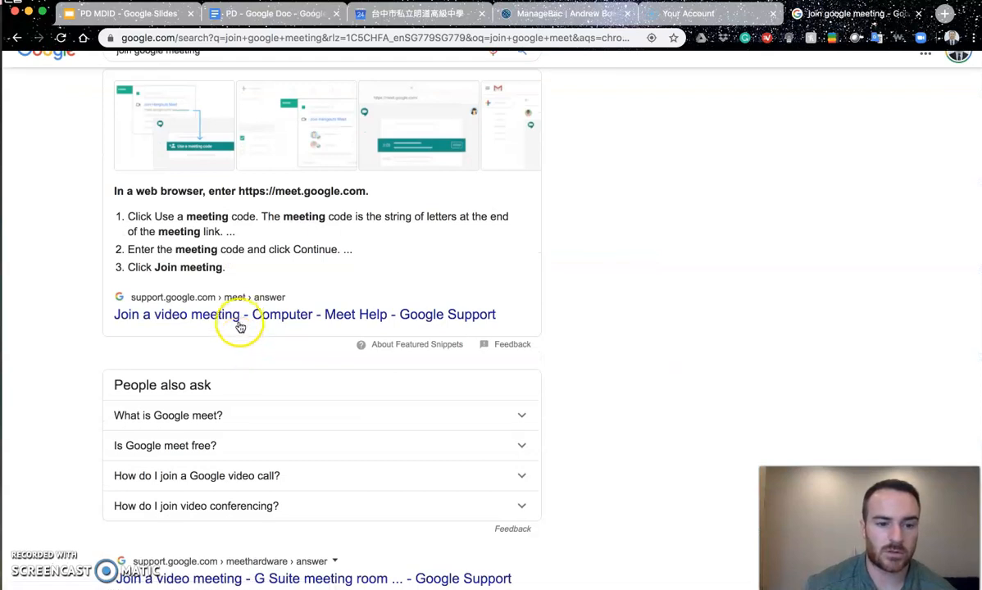
click(246, 316)
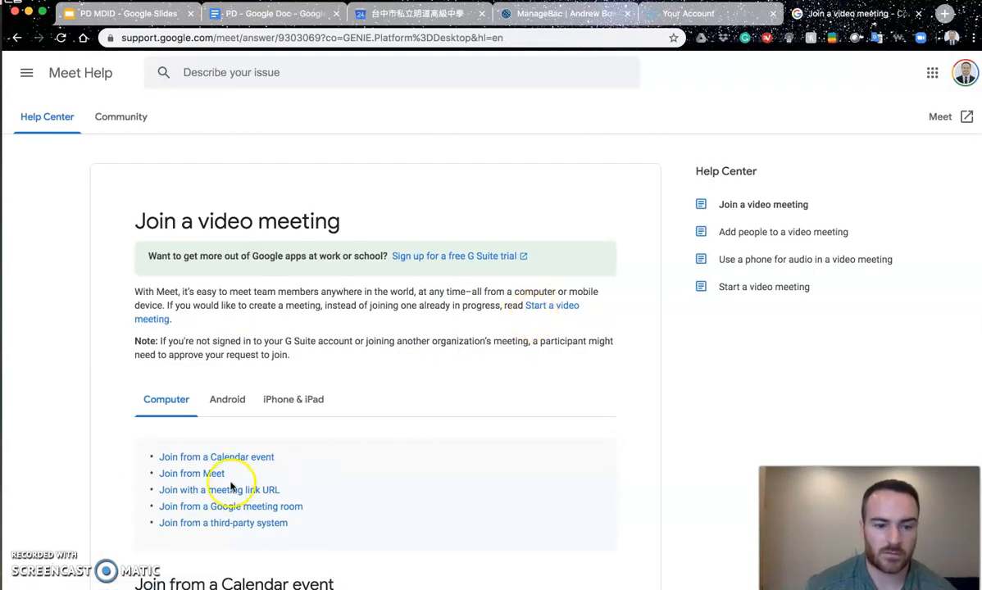
click(201, 473)
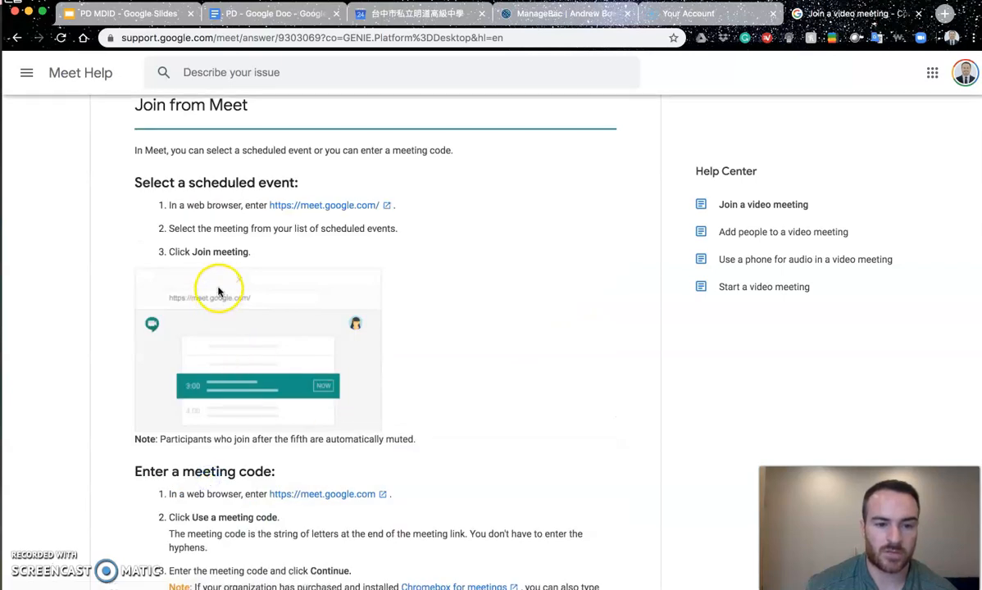
scroll(287, 419, down, 5)
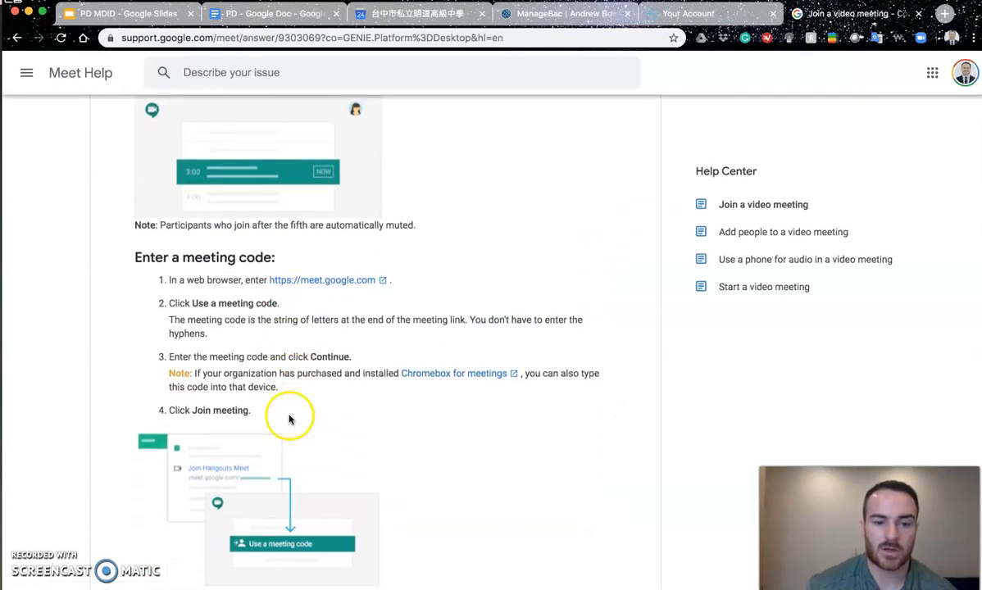
click(327, 278)
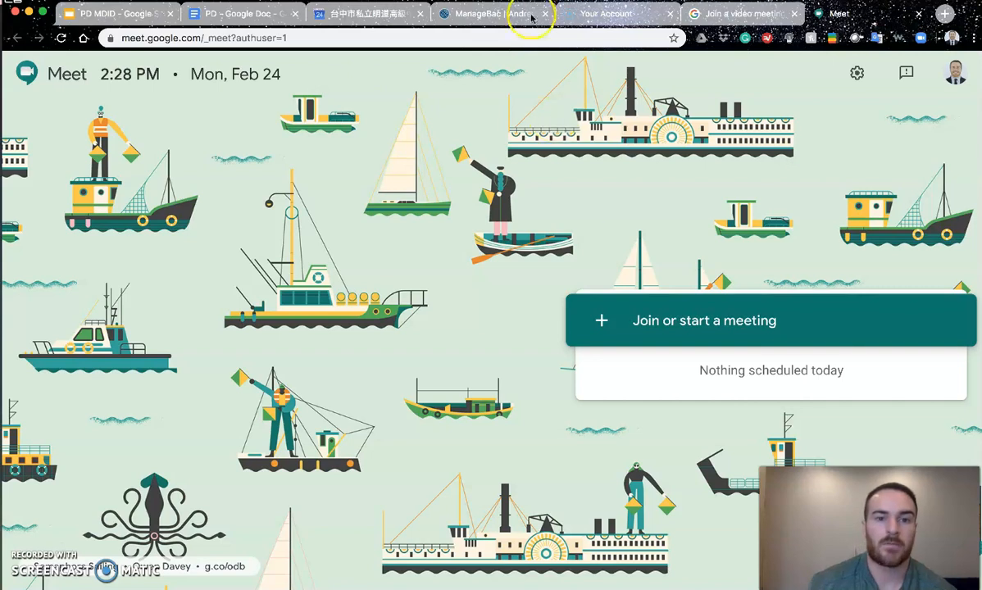
Step: Go from the Google Meet home page back to the ManageBac Add New Task form
click(370, 15)
click(460, 16)
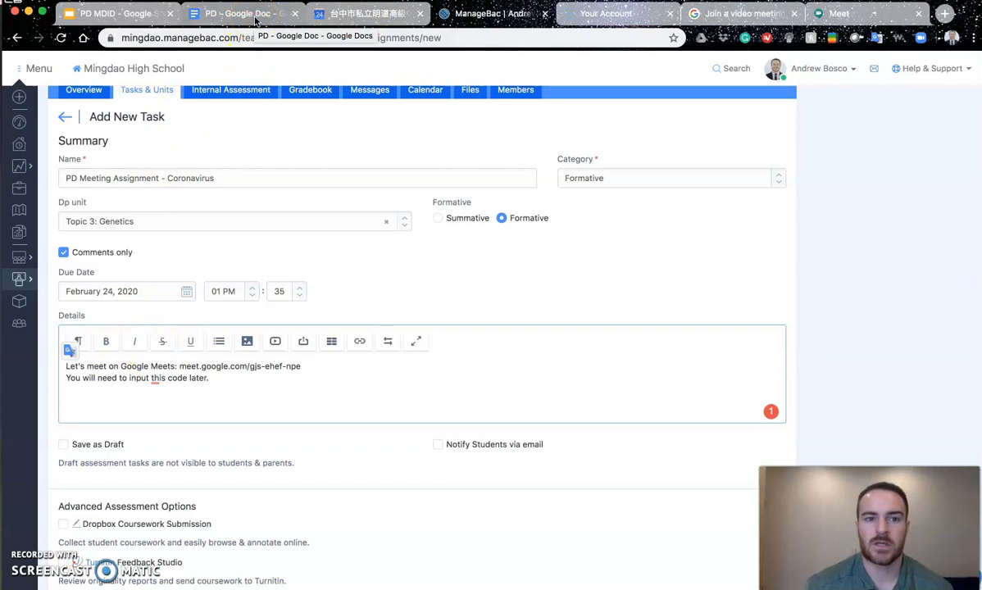
Step: Return to the PD MDID deck and show slide 9's table of contents, with Screencasting and Youtube emphasised
click(115, 13)
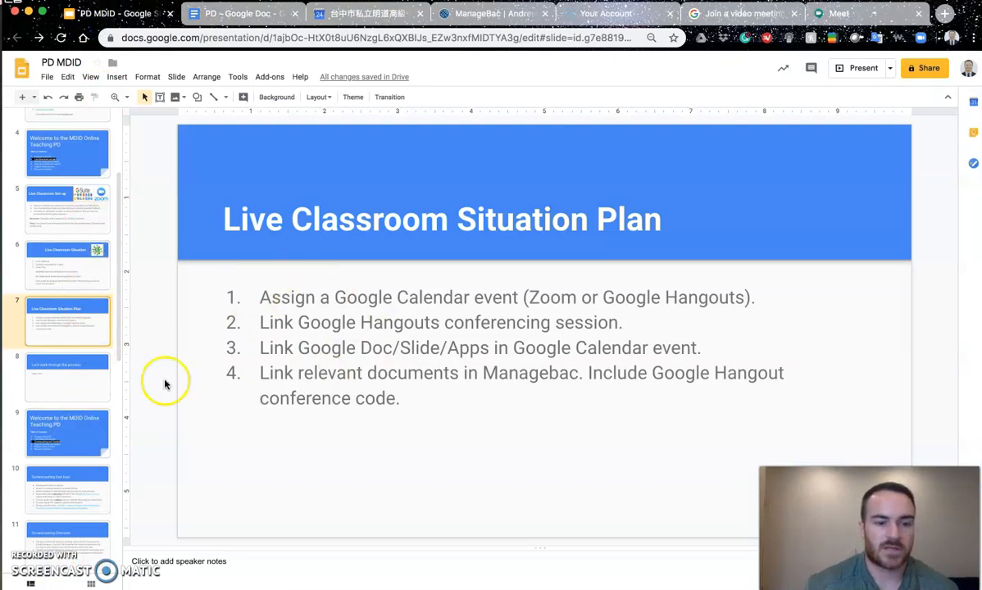
click(80, 477)
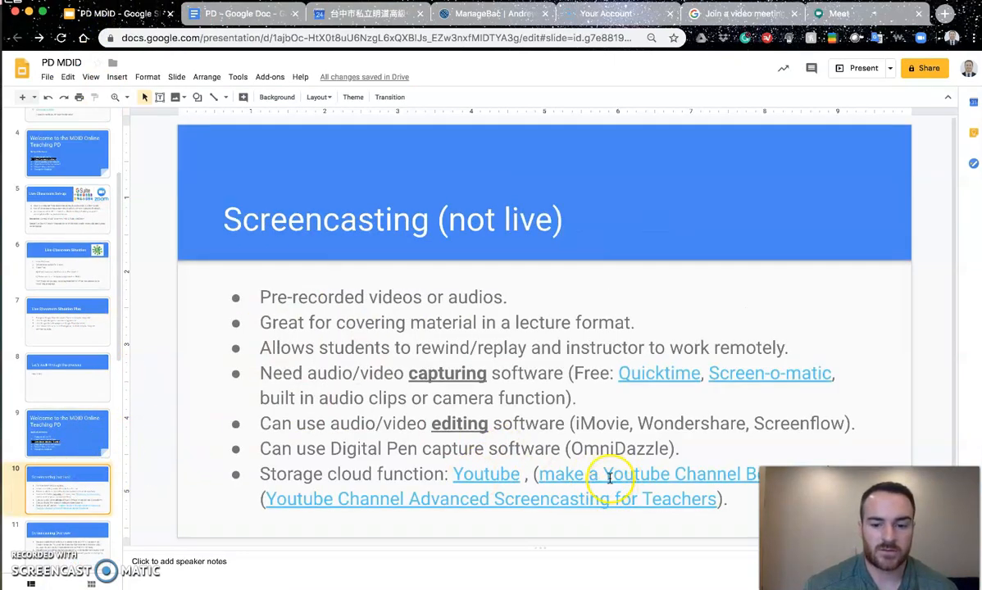
click(59, 453)
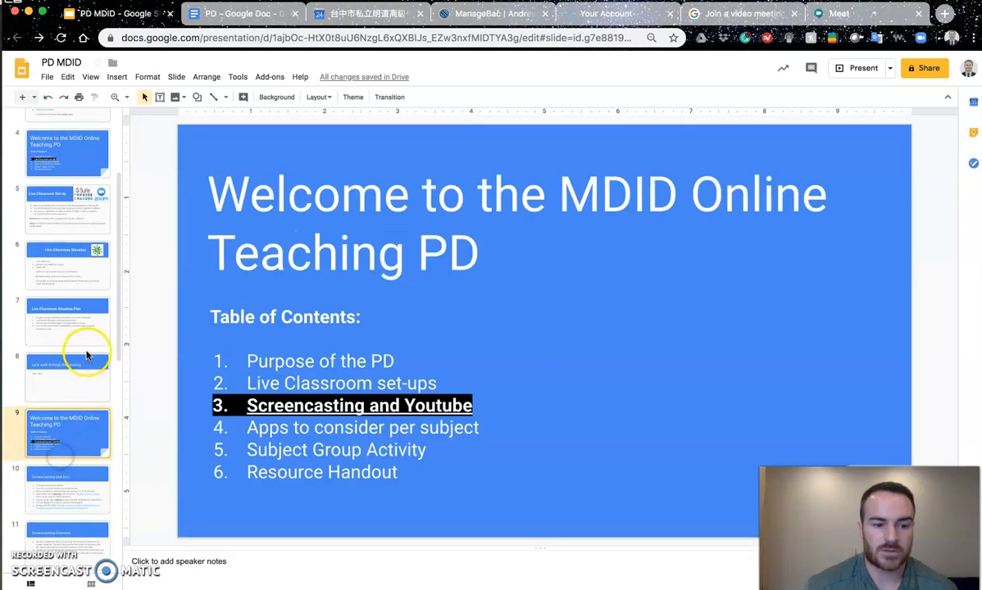